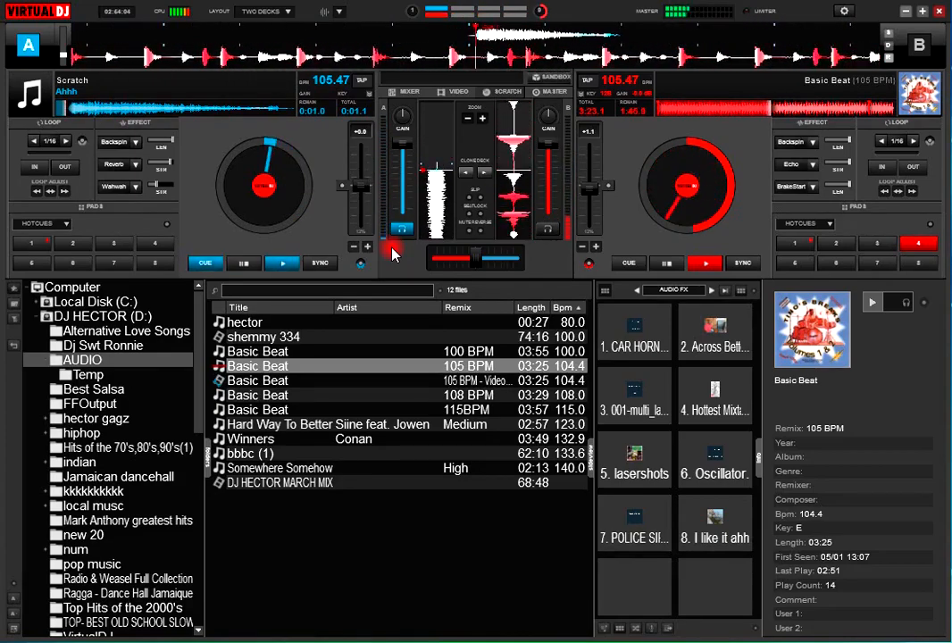
- Trigger the Scratch sample on deck A repeatedly over the Basic Beat (105 BPM) playing on deck B
key("space")
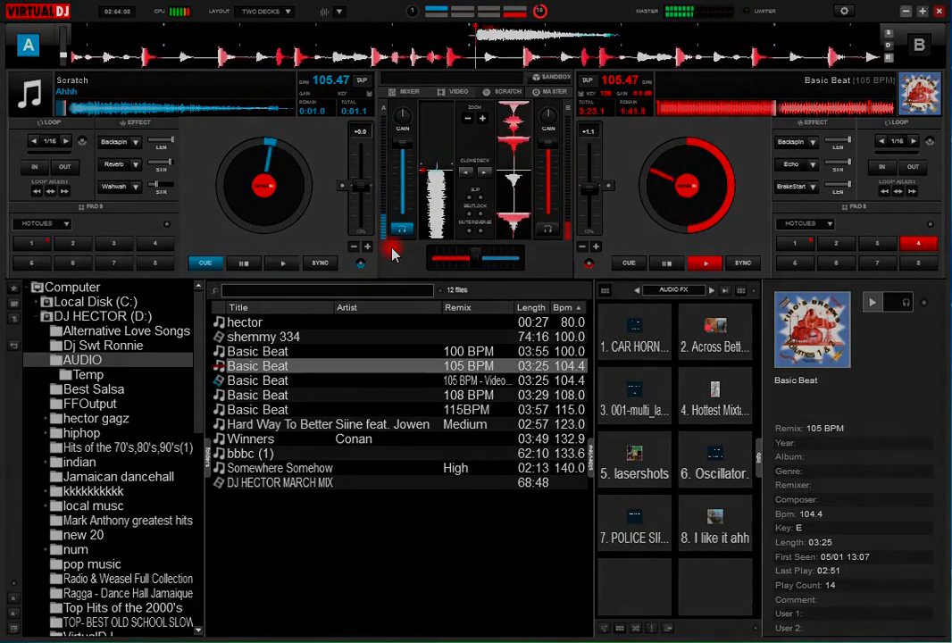
key("space")
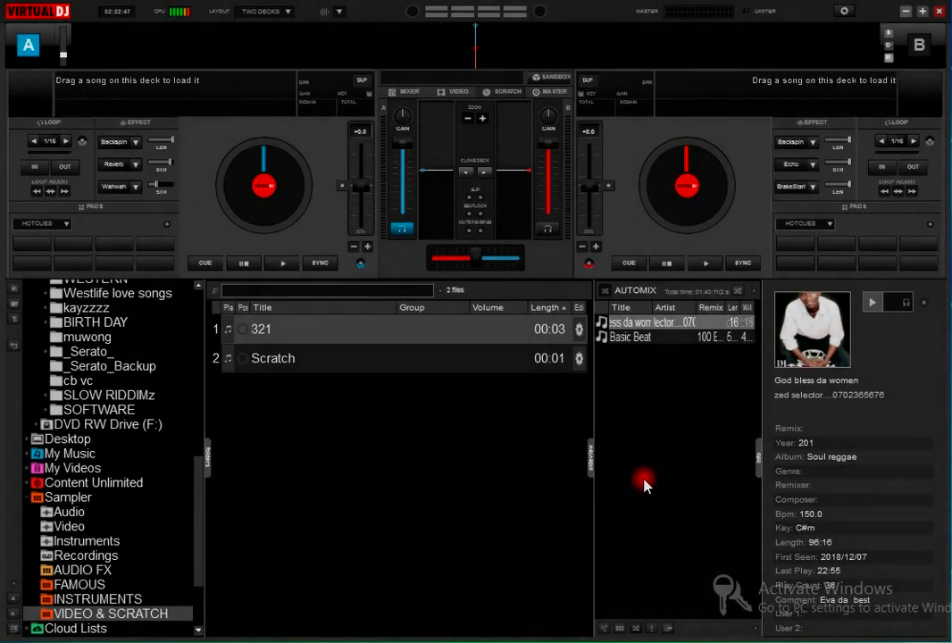
- Load the Scratch sample from VIDEO & SCRATCH onto deck A and move its platter to the sound's start
left_click_drag(425, 373, 282, 219)
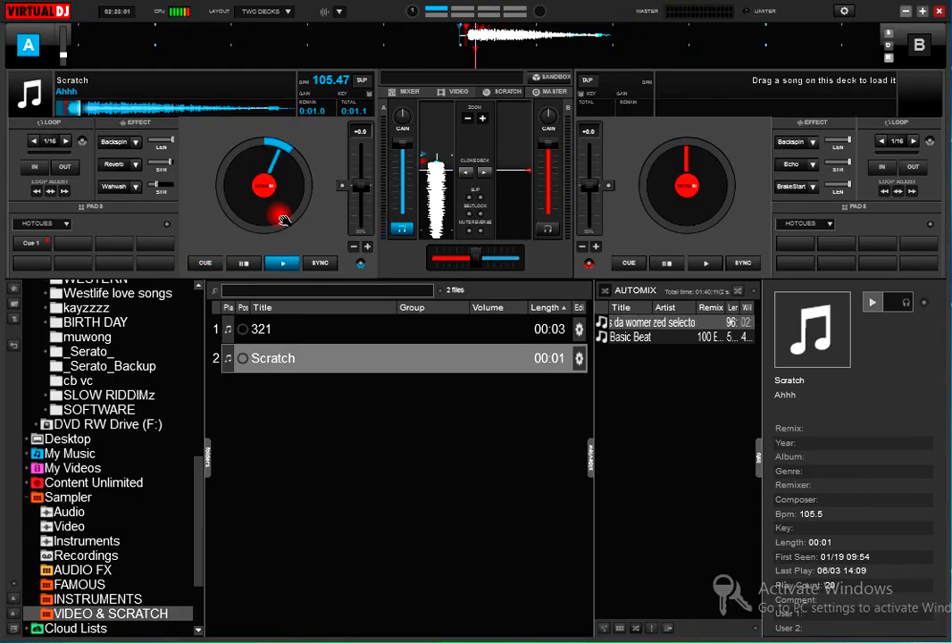
left_click_drag(277, 213, 285, 216)
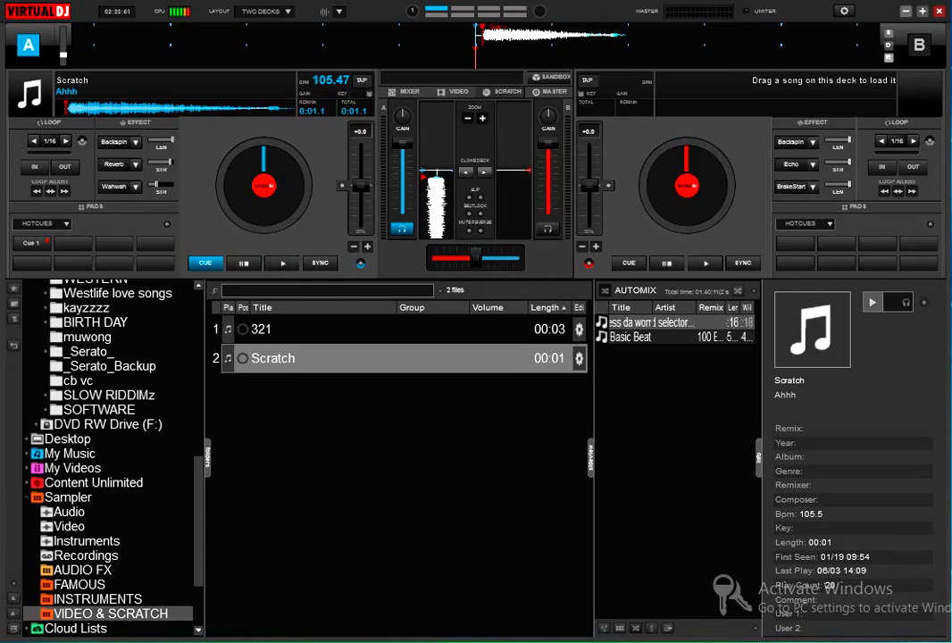
- Start and stop the Scratch sample on deck A in rapid, rhythmic repetition to imitate a vinyl scratch
key("space")
key("space")
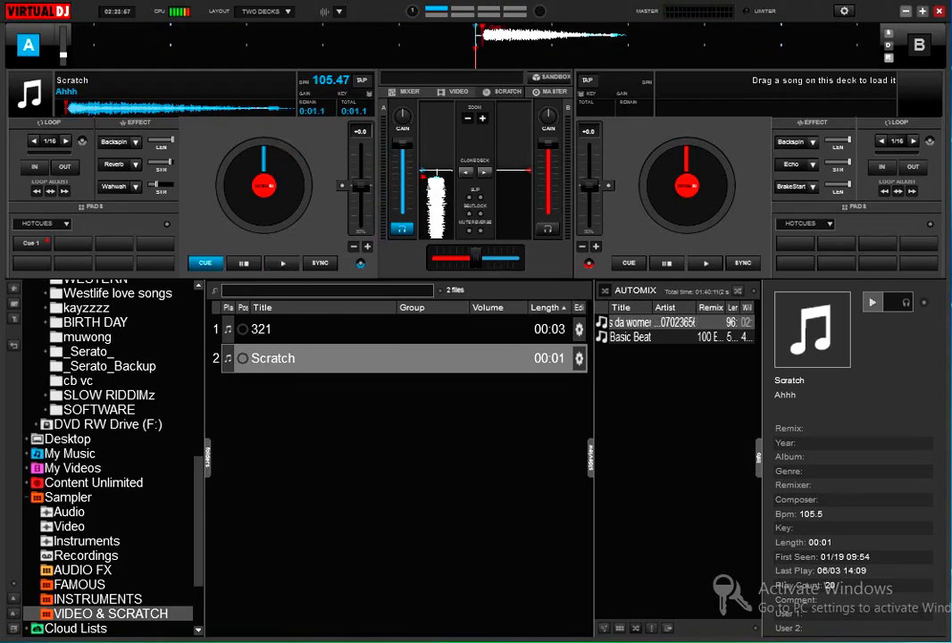
key("space")
key("space")
key("space")
key("space")
key("space")
key("space")
key("space")
key("space")
key("space")
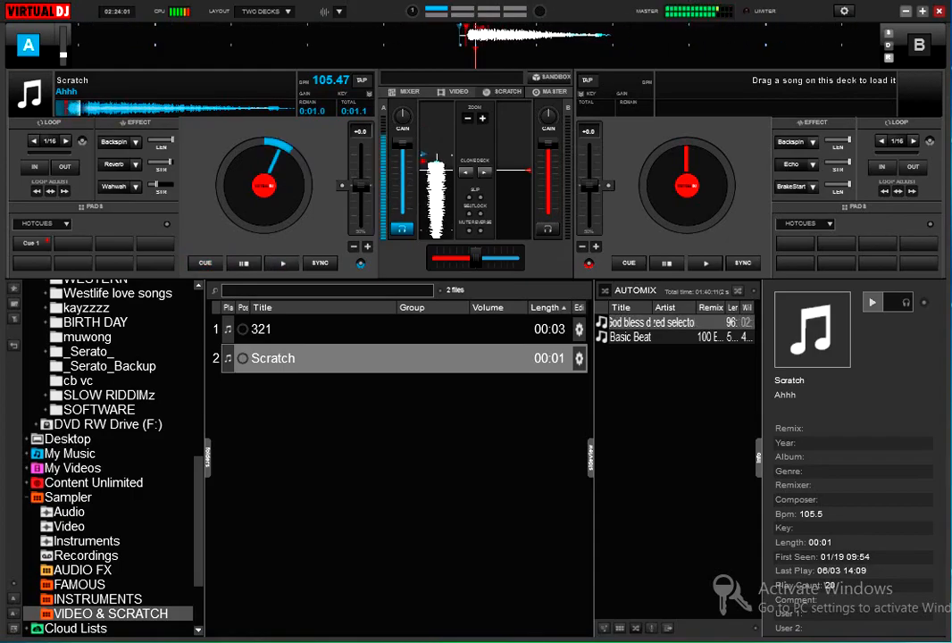
key("space")
key("space")
key("space")
key("space")
key("space")
key("space")
key("space")
key("space")
key("space")
key("space")
key("space")
key("space")
key("space")
key("space")
key("space")
key("space")
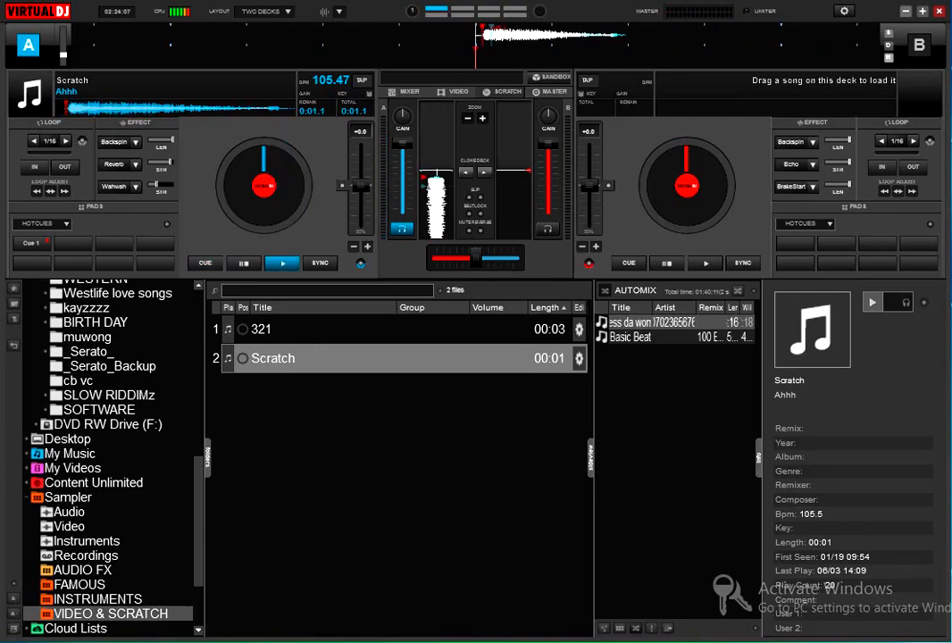
key("space")
key("space")
key("space")
key("space")
key("space")
key("space")
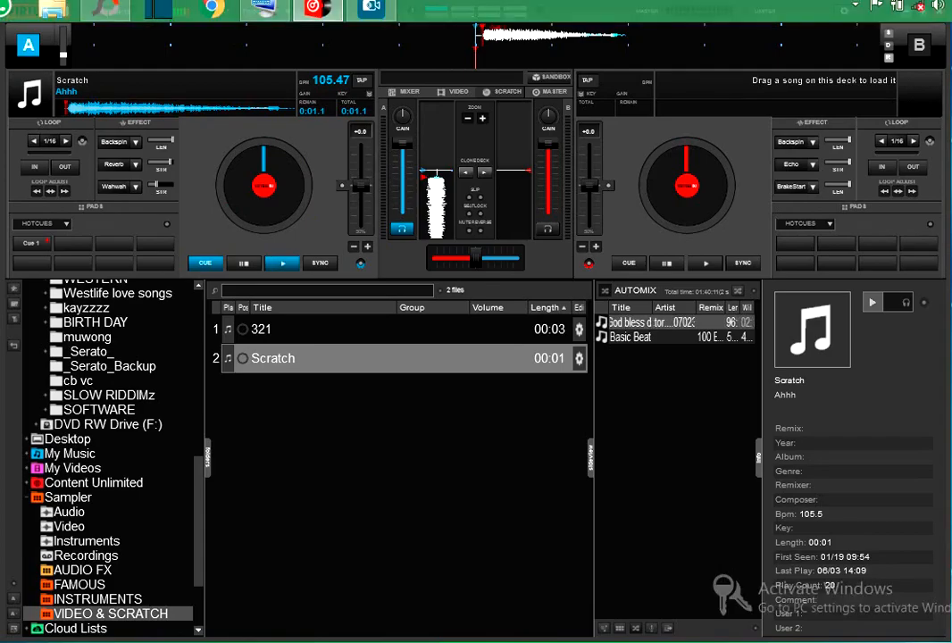
- Load Basic Beat (100 BPM) from the Automix list onto deck B and start playing it
left_click(660, 323)
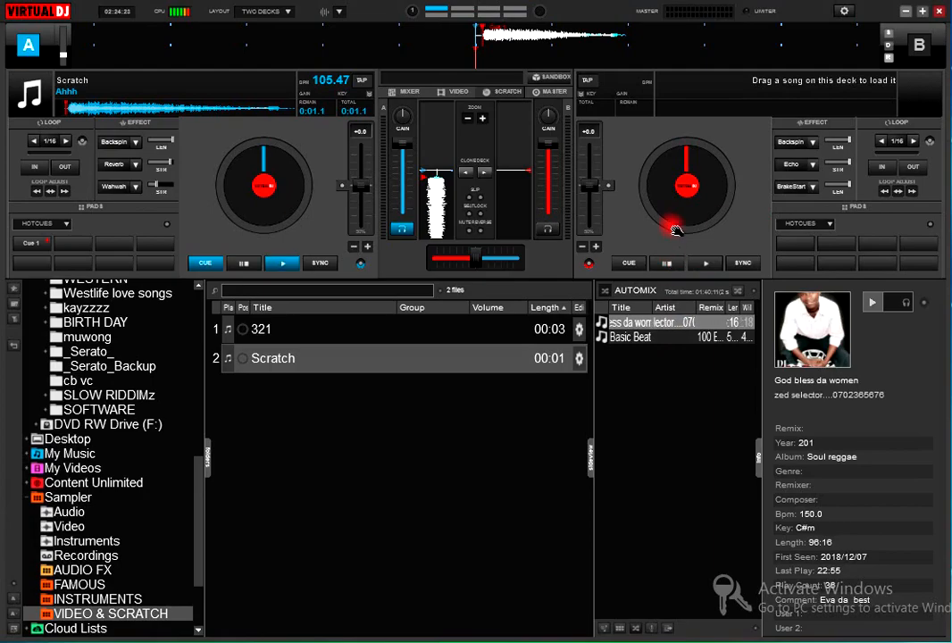
left_click_drag(661, 336, 689, 210)
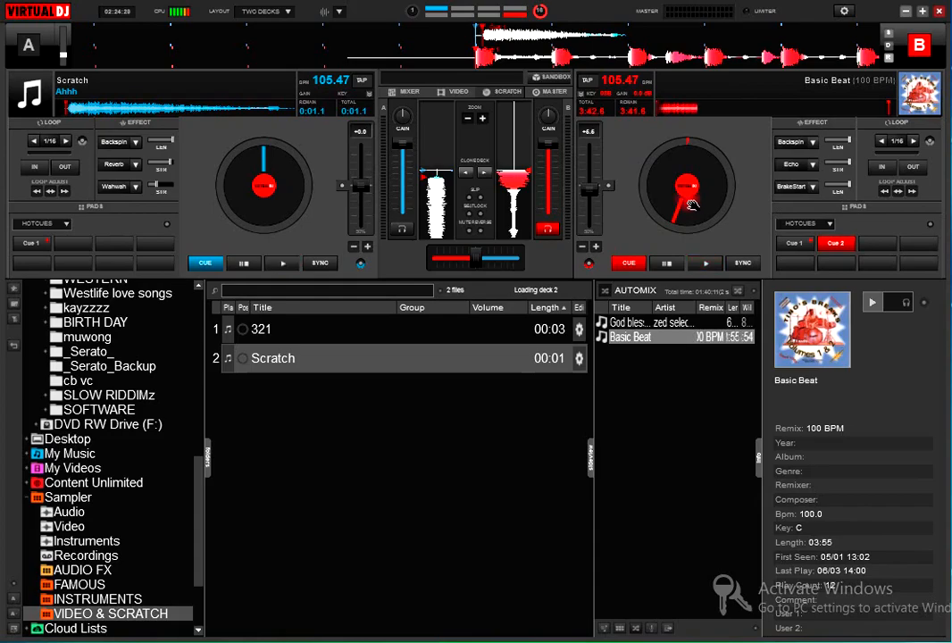
key("space")
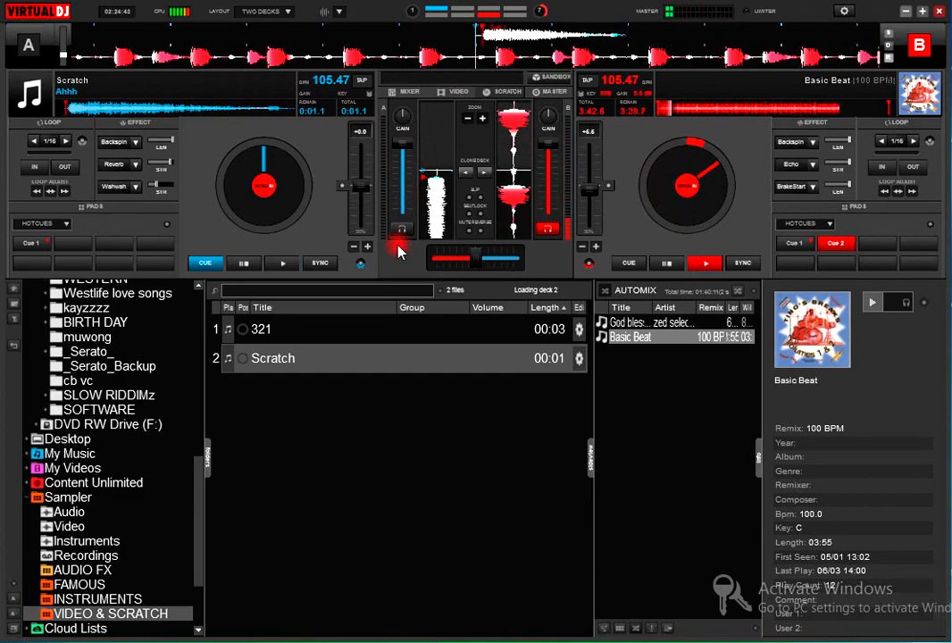
- Make deck A the active deck and trigger its Scratch sample over the running beat
key("Tab")
key("space")
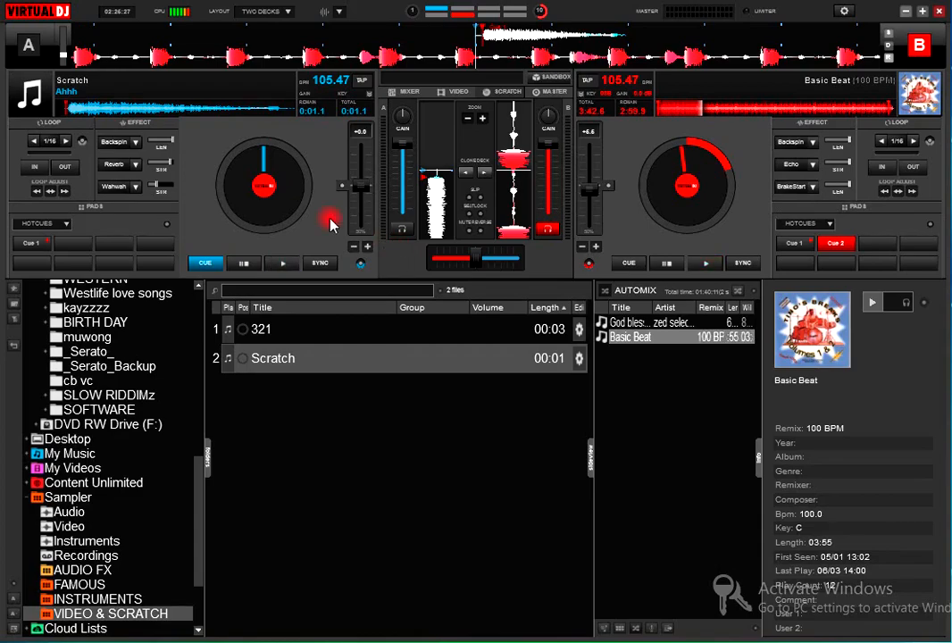
- Raise deck B's tempo to 116.27 BPM and play Basic Beat from its cue point
mouse_move(589, 189)
left_mouse_down()
mouse_move(590, 200)
mouse_move(589, 189)
left_mouse_up()
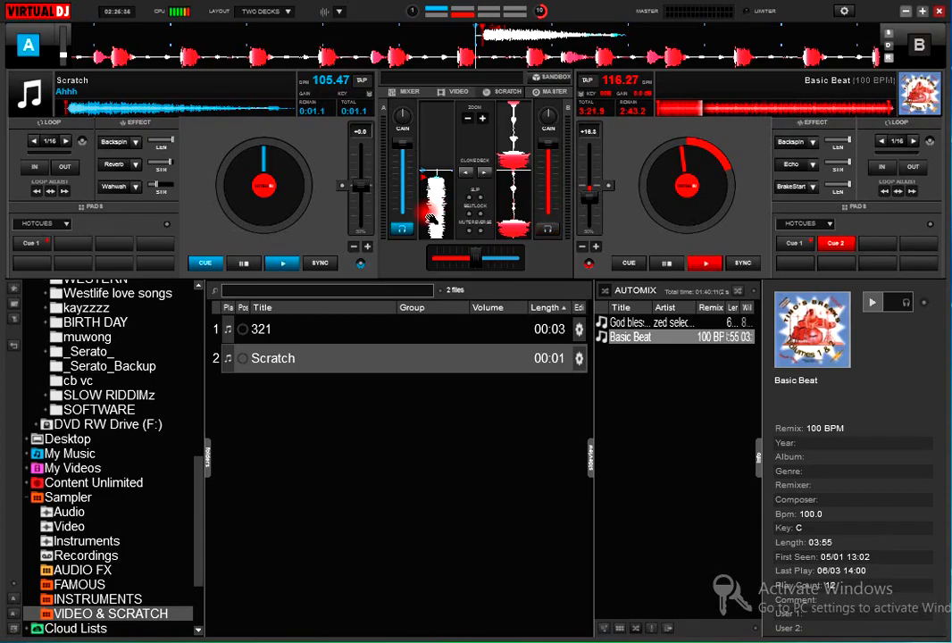
left_click(401, 229)
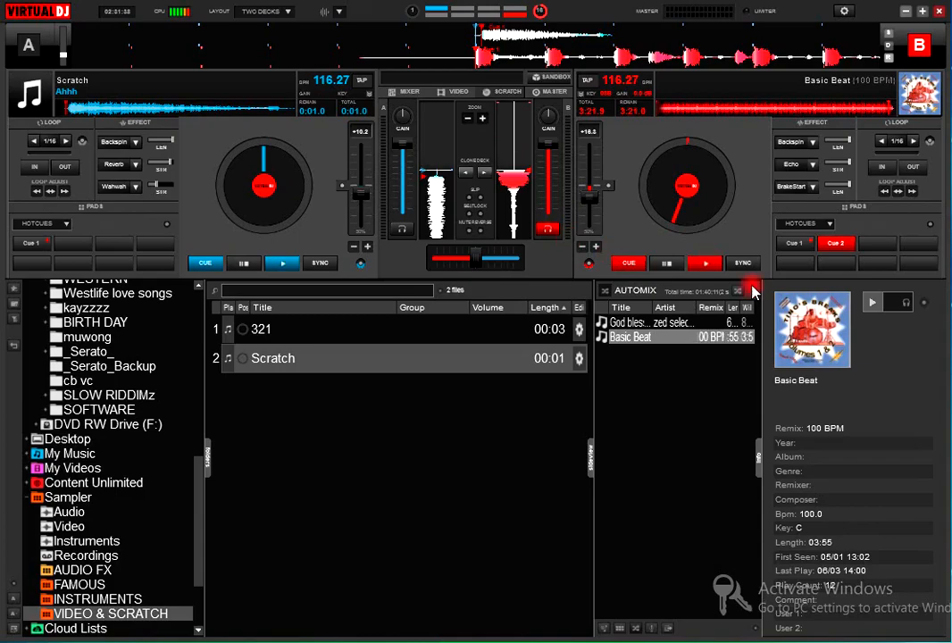
left_click(706, 263)
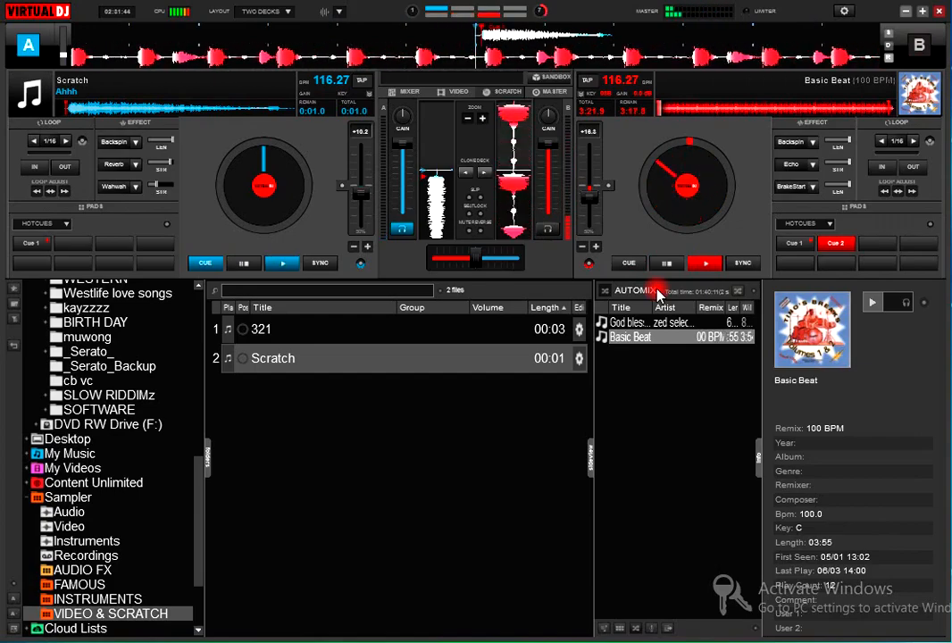
- Scratch the sample on deck A in time with the 116.27 BPM beat playing on deck B
key("space")
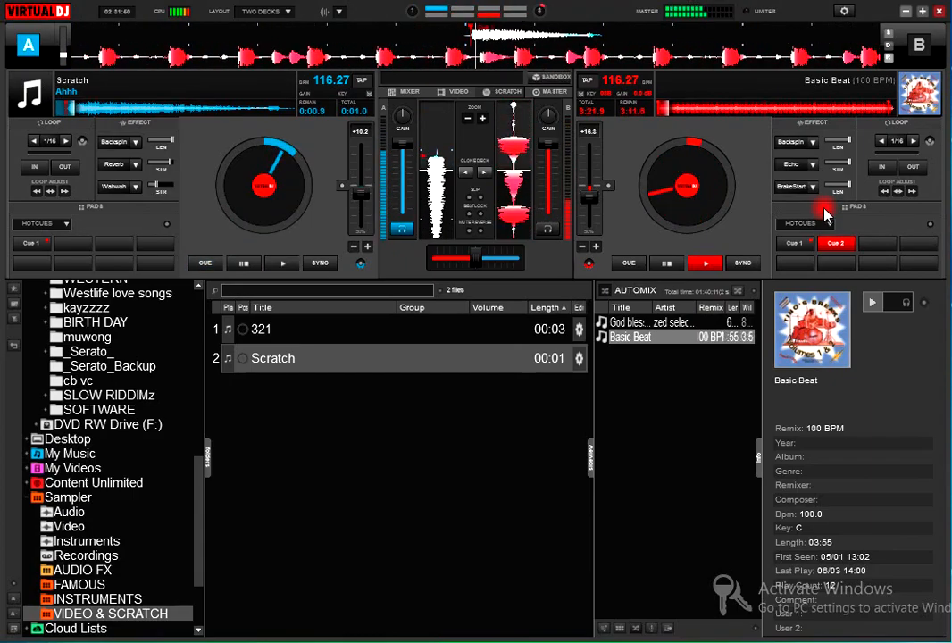
key("space")
key("space")
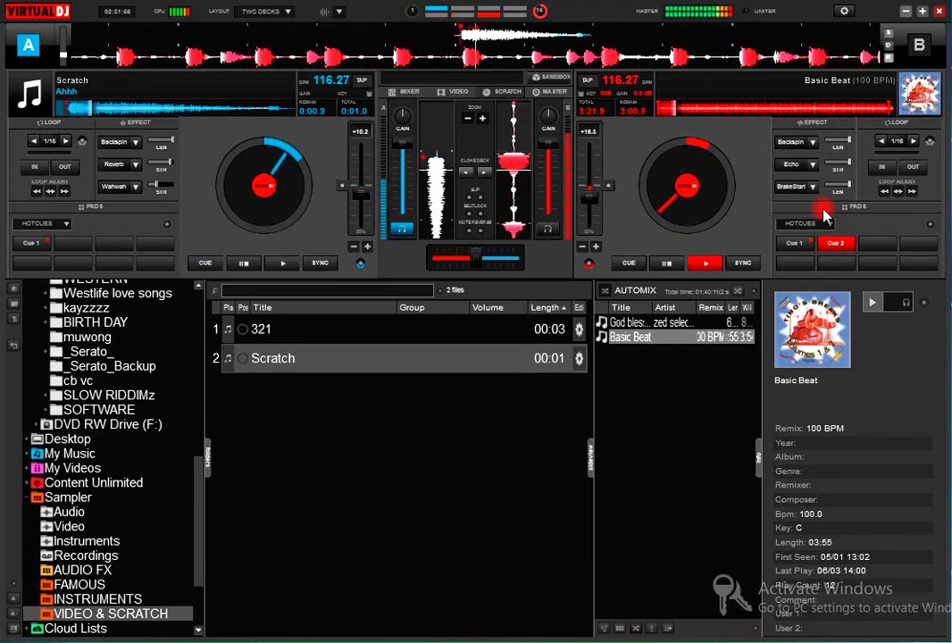
key("space")
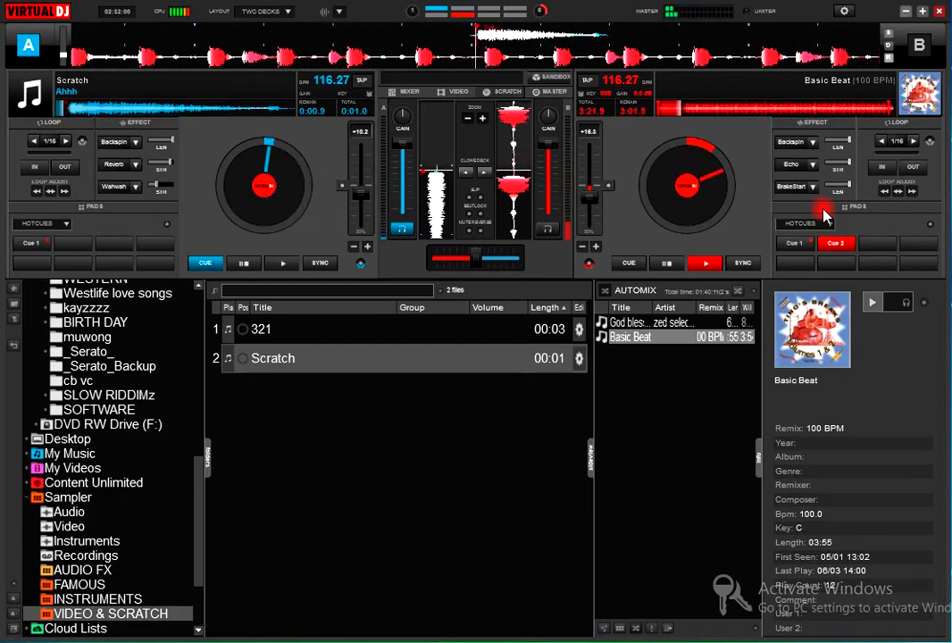
key("space")
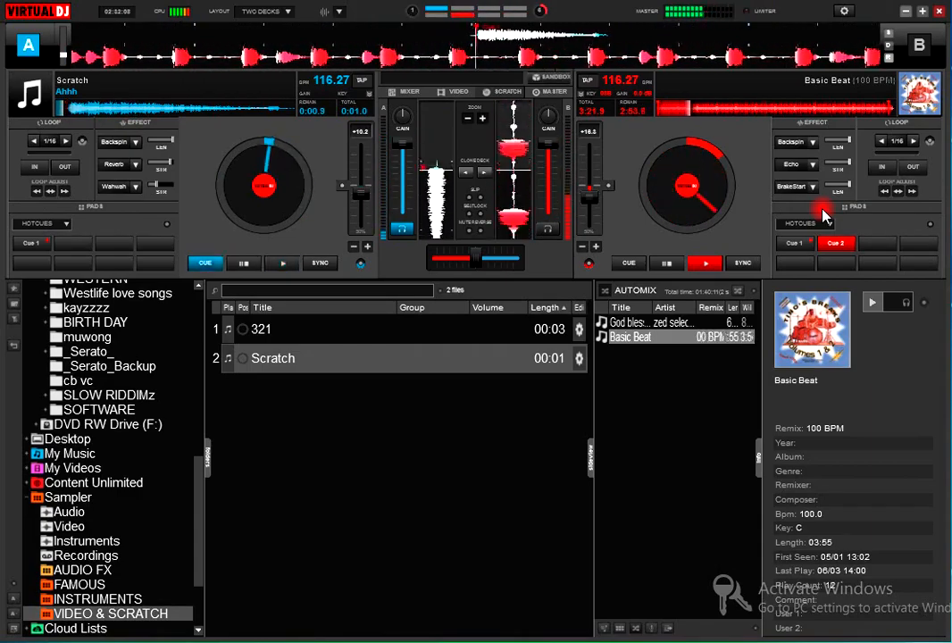
key("space")
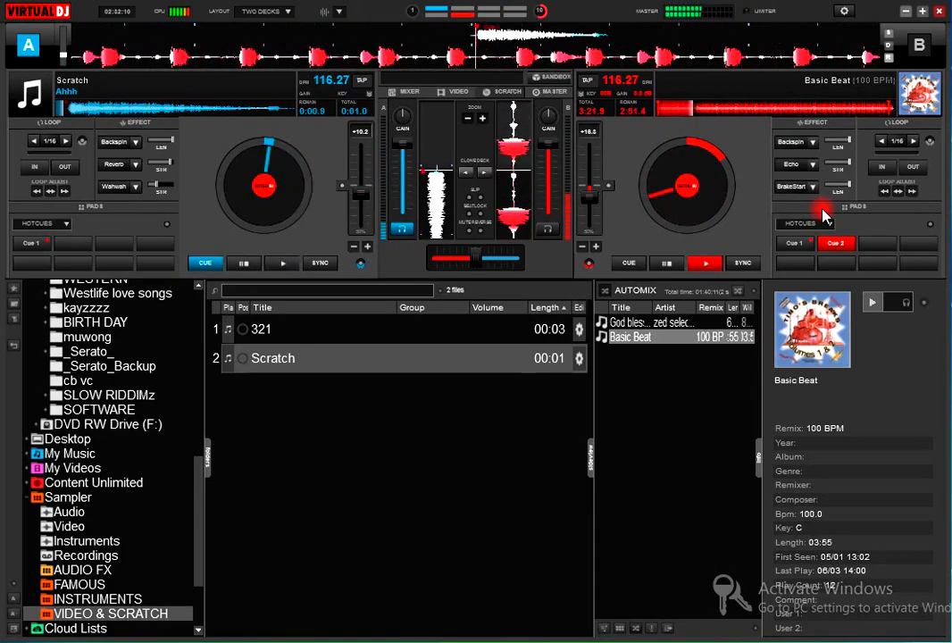
key("space")
key("space")
key("space")
key("space")
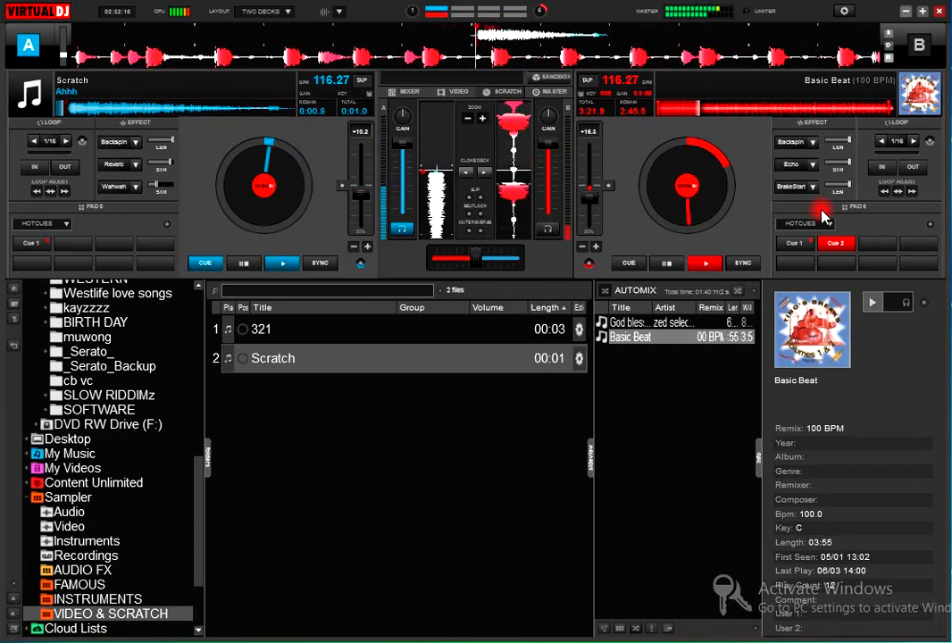
key("space")
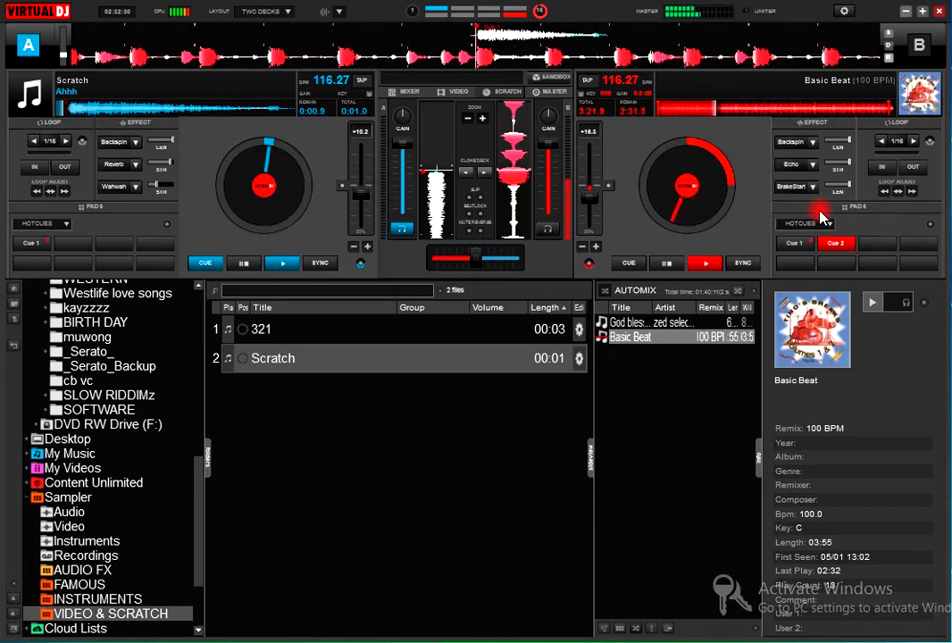
- Apply the Backspin effect to deck B and stop Basic Beat at its cue point
left_click(790, 145)
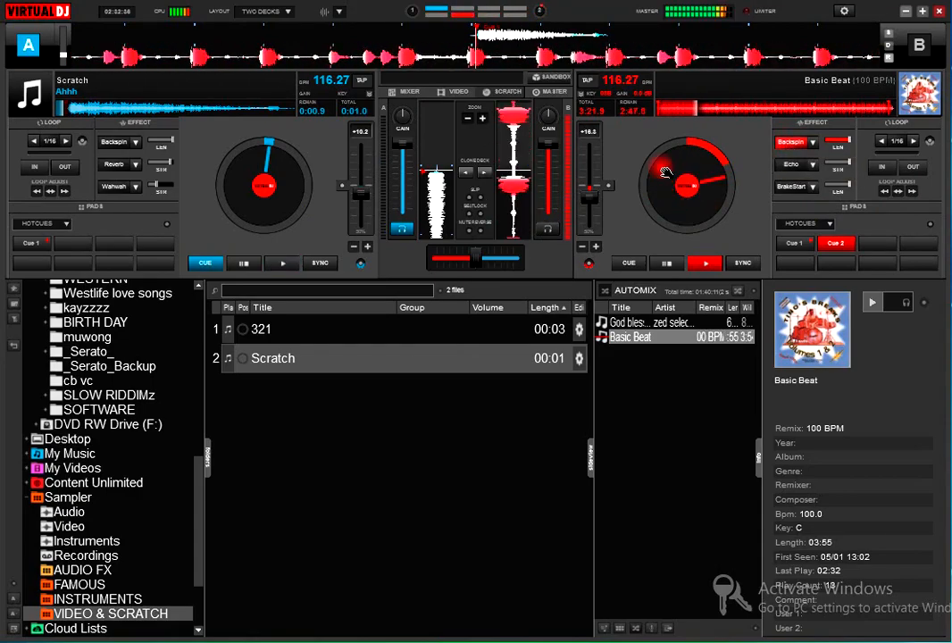
left_click(628, 259)
left_click(629, 261)
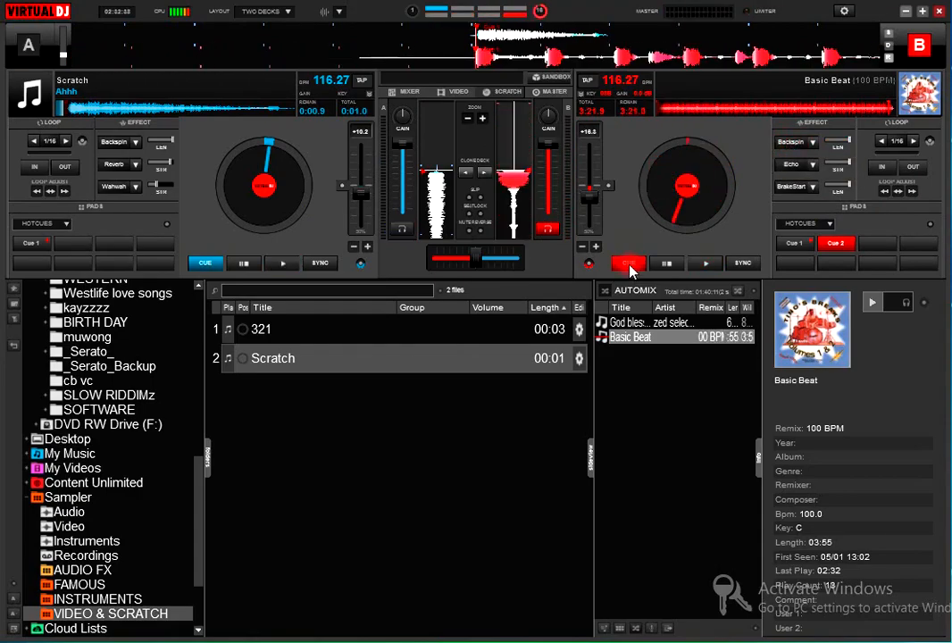